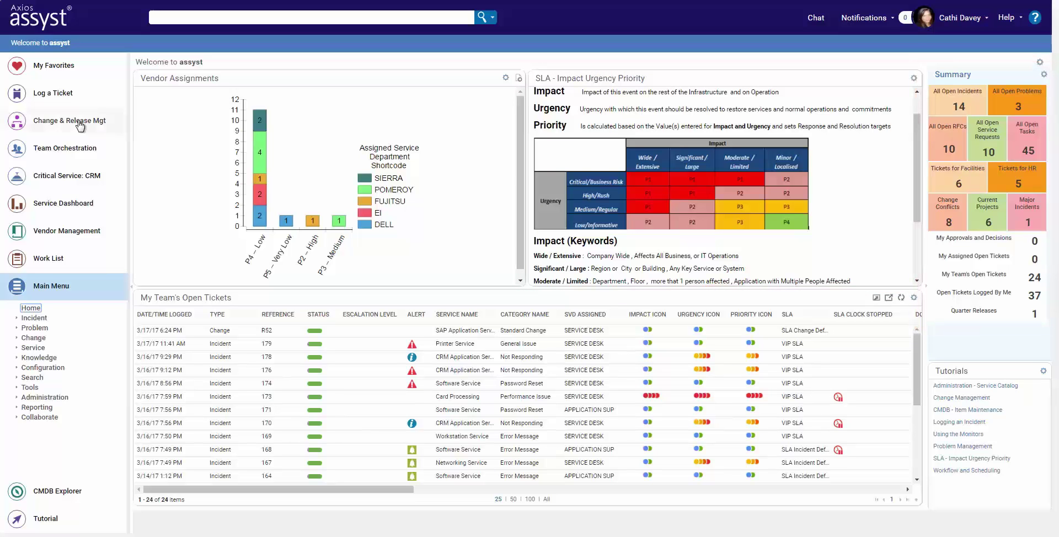
# Open the Forward Schedule of Change in change and release management and list all open RFCs.
pyautogui.click(81, 122)
pyautogui.click(70, 143)
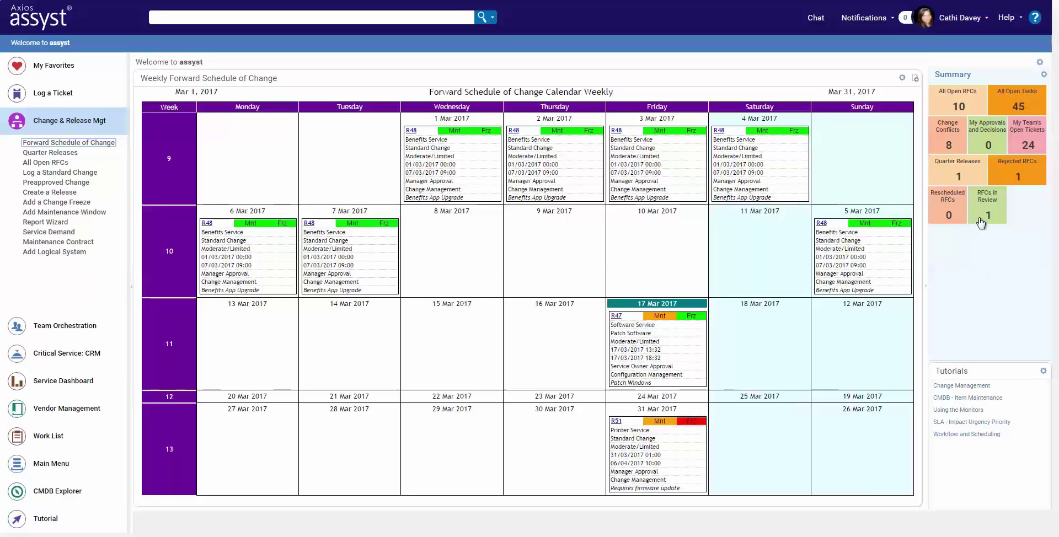
pyautogui.click(961, 110)
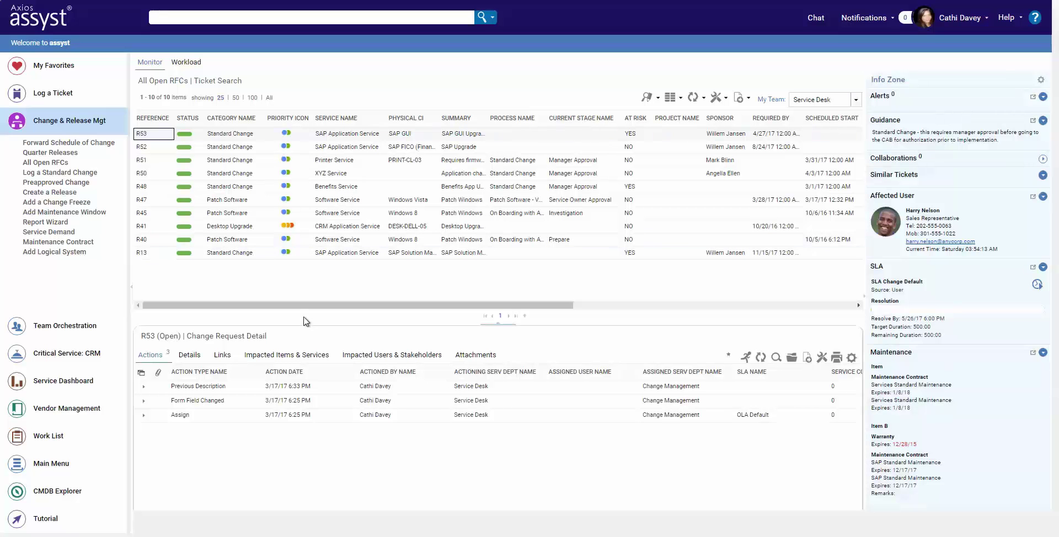
# Start logging a standard change, enter the requesting user's name, and apply the predefined CRM Upgrade details.
pyautogui.click(61, 173)
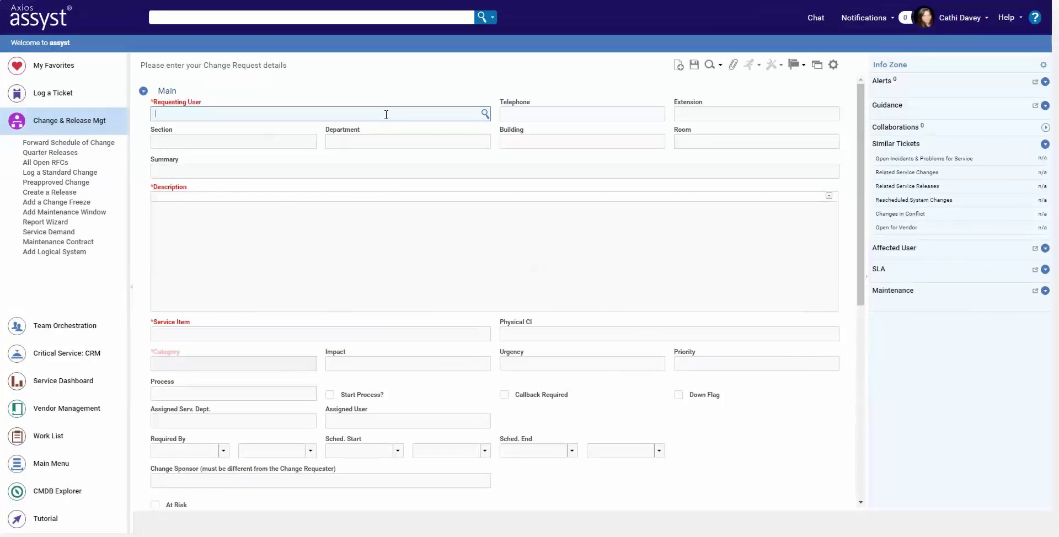
pyautogui.press('Tab')
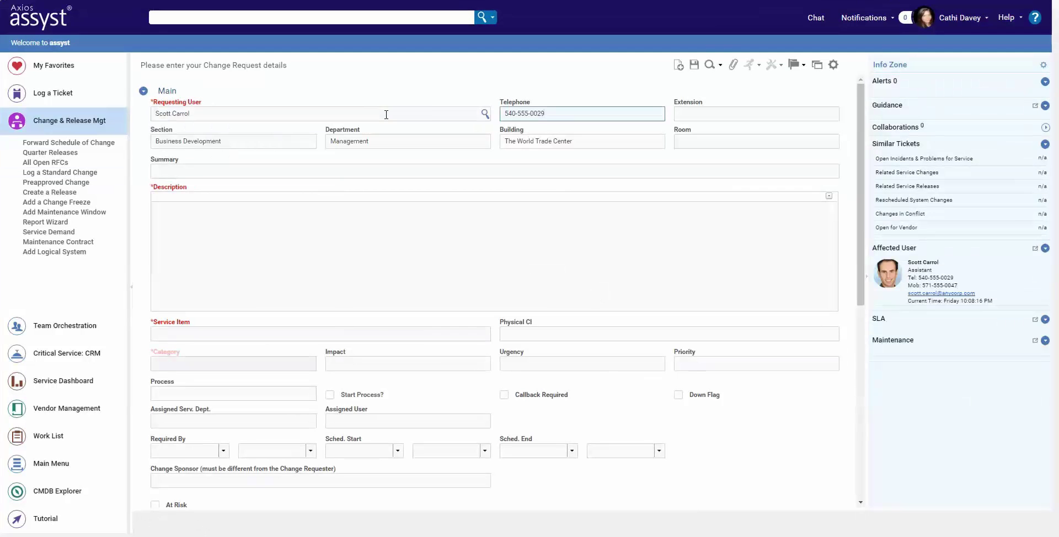
pyautogui.click(803, 66)
pyautogui.click(804, 95)
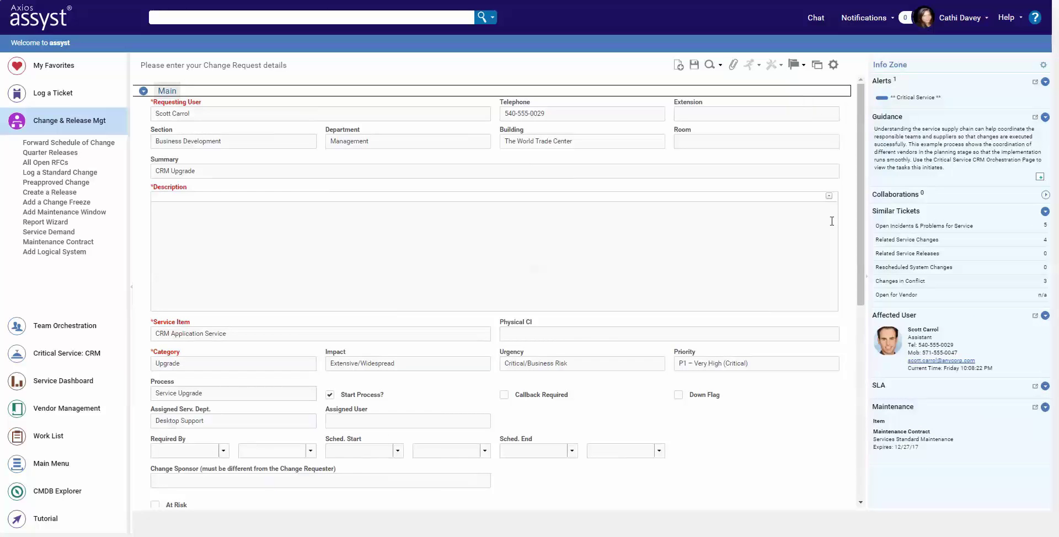
# Copy the guidance text into the change request's description and set the scheduled start date to 4/4/2017.
pyautogui.click(1040, 177)
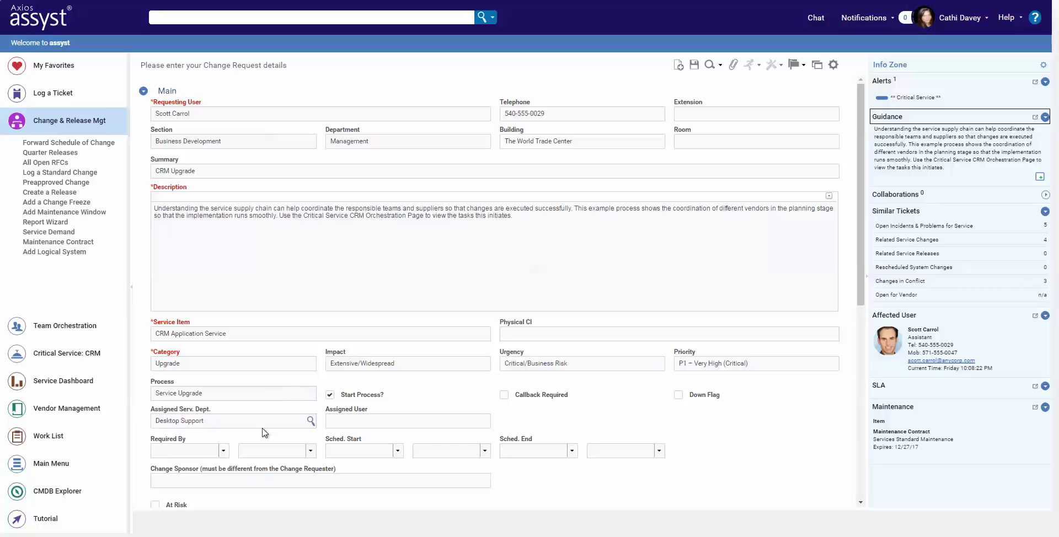
pyautogui.click(397, 452)
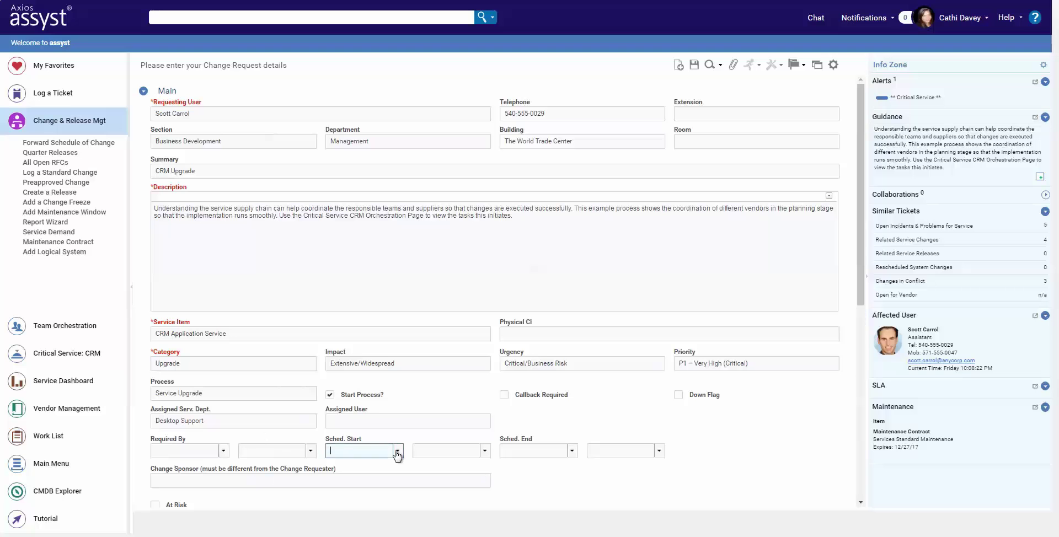
pyautogui.click(397, 451)
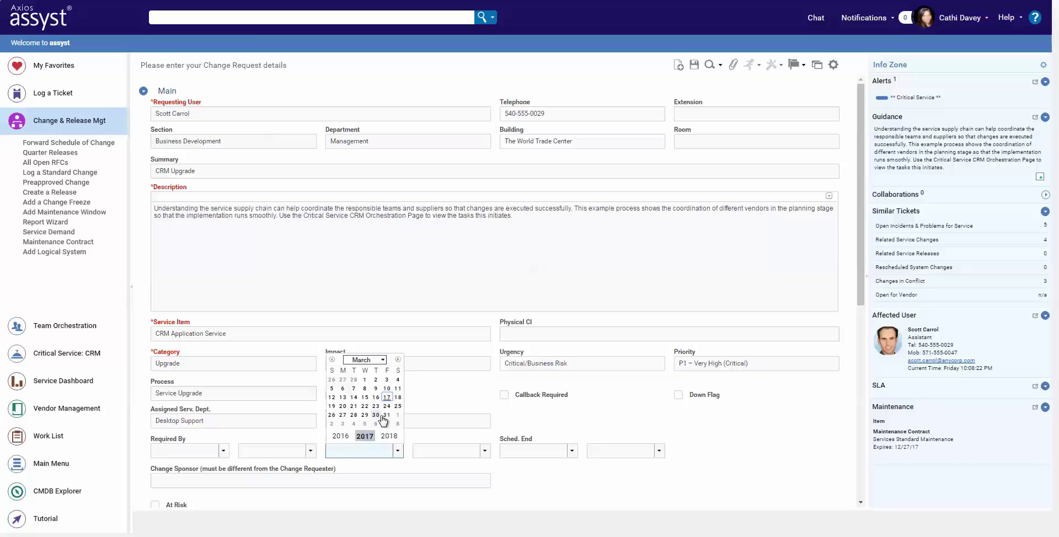
pyautogui.click(355, 423)
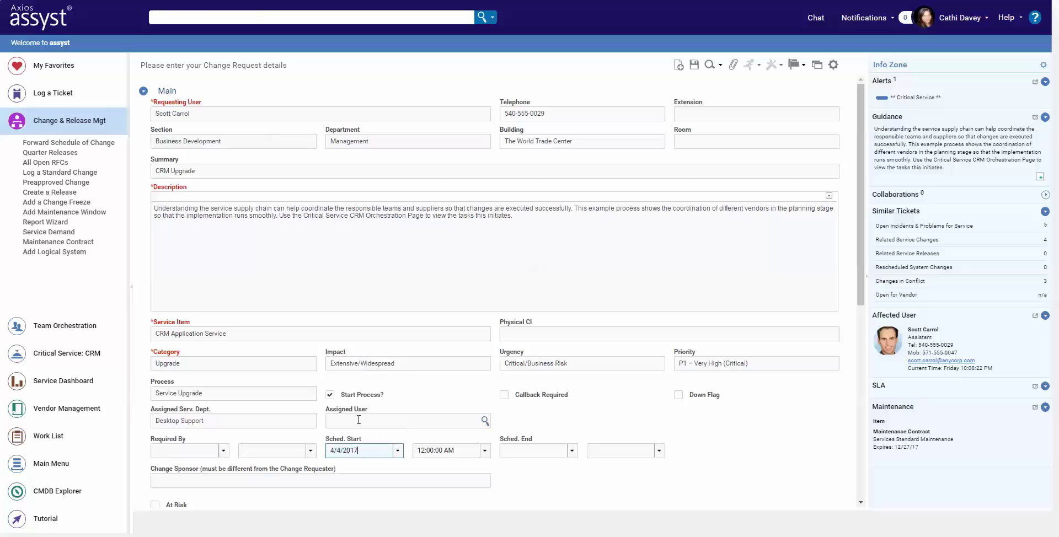
# Fill in the risk analysis: mission critical Yes, outage required Yes, 500 Users impacted, and probability of failure 51-75%.
pyautogui.scroll(-3, 359, 420)
pyautogui.click(228, 391)
pyautogui.write('y')
pyautogui.press('Tab')
pyautogui.write('y')
pyautogui.press('Tab')
pyautogui.write('5')
pyautogui.press('Tab')
pyautogui.write('5')
pyautogui.press('Tab')
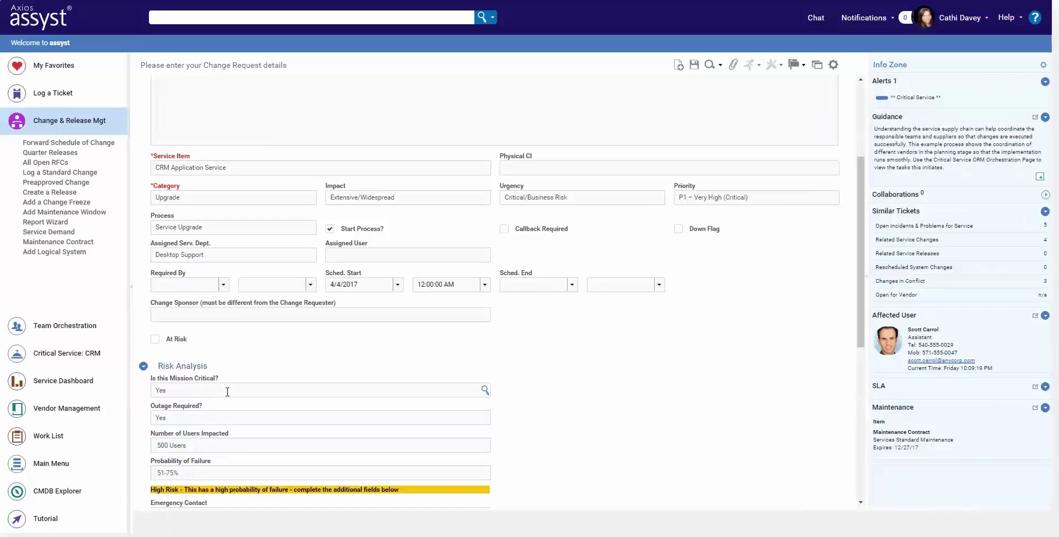
# Set the probability of failure to 76-100% and fill in the executive stakeholder's name.
pyautogui.scroll(-3, 227, 392)
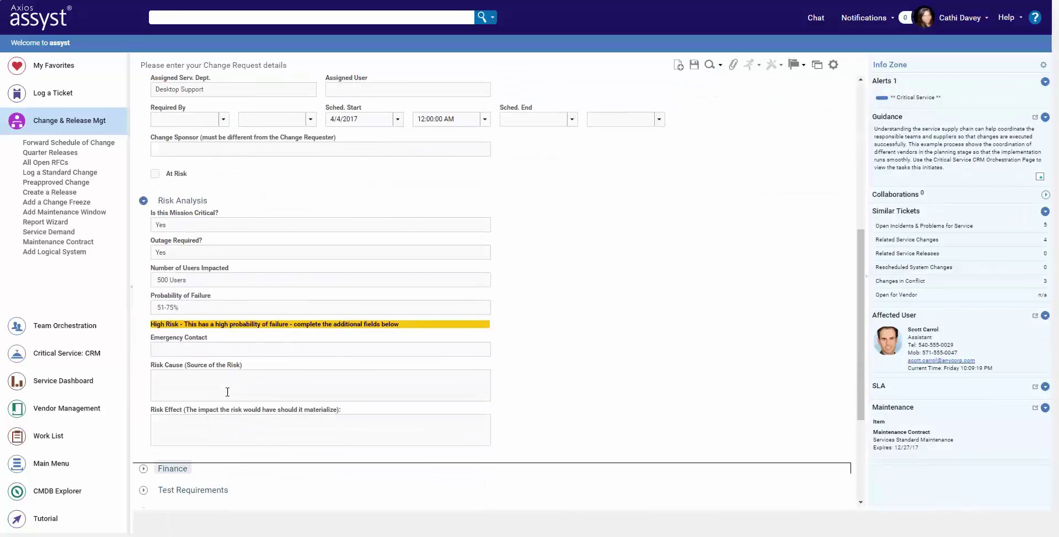
pyautogui.moveTo(199, 306); pyautogui.dragTo(130, 305)
pyautogui.write('7')
pyautogui.click(185, 360)
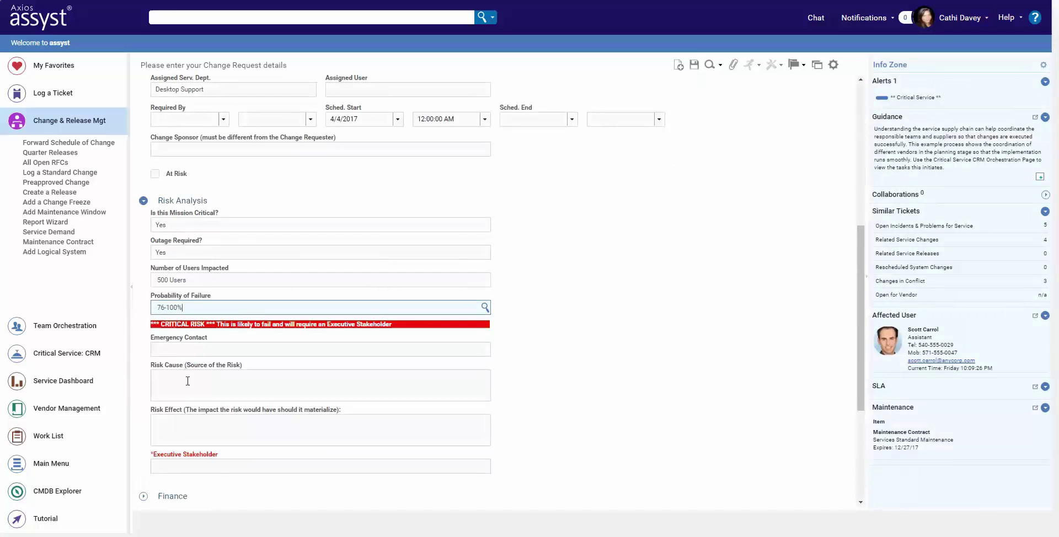
pyautogui.click(225, 467)
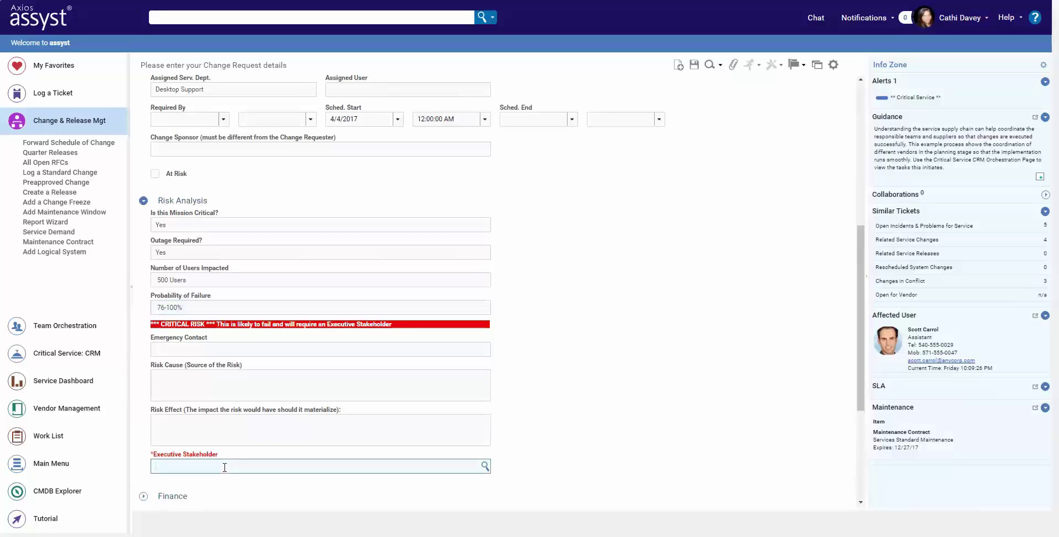
pyautogui.write('ma')
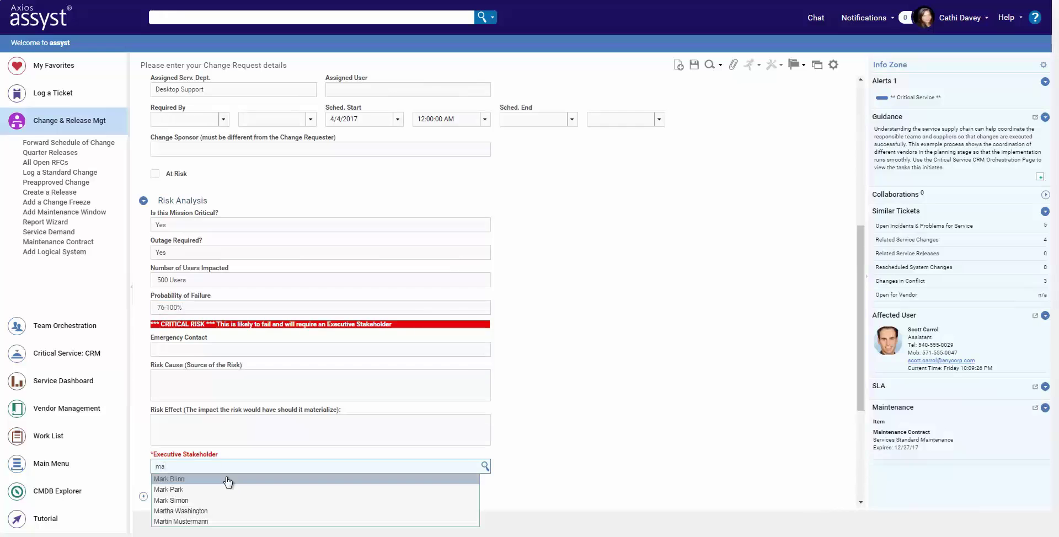
pyautogui.click(227, 483)
# Expand the Test Requirements and Communication Plan sections and save the change request.
pyautogui.scroll(-2, 229, 489)
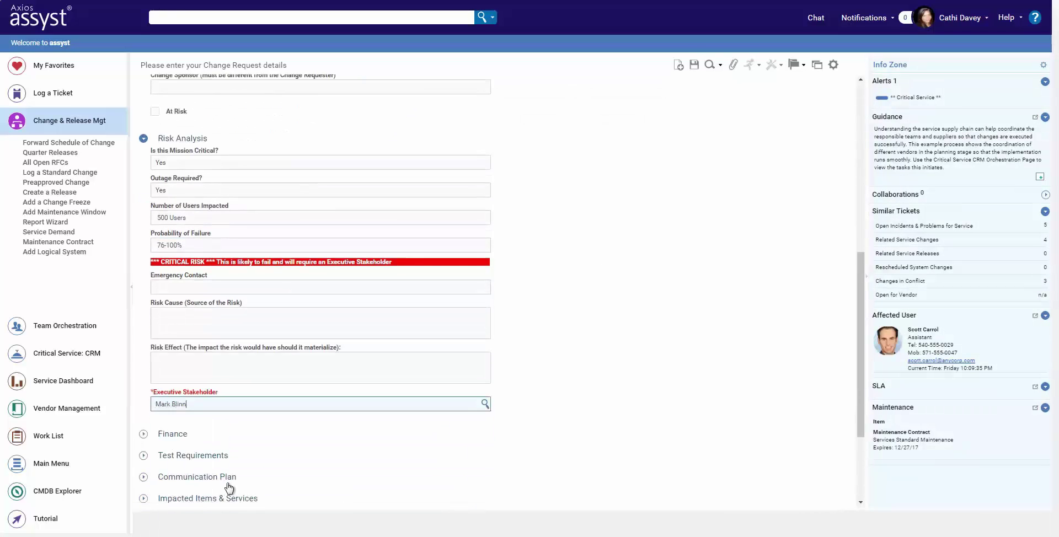
pyautogui.click(221, 409)
pyautogui.scroll(-2, 222, 410)
pyautogui.click(222, 414)
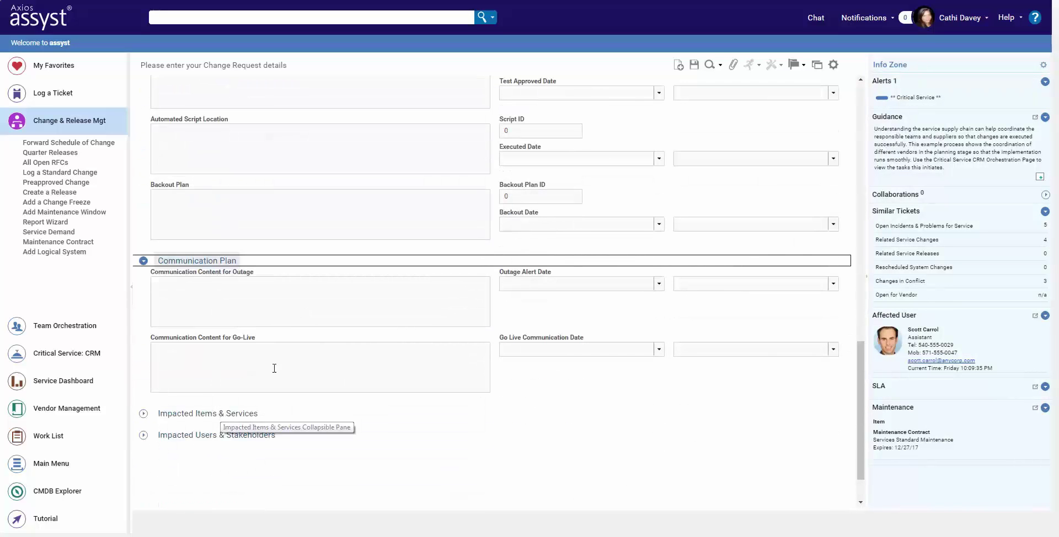
pyautogui.click(694, 65)
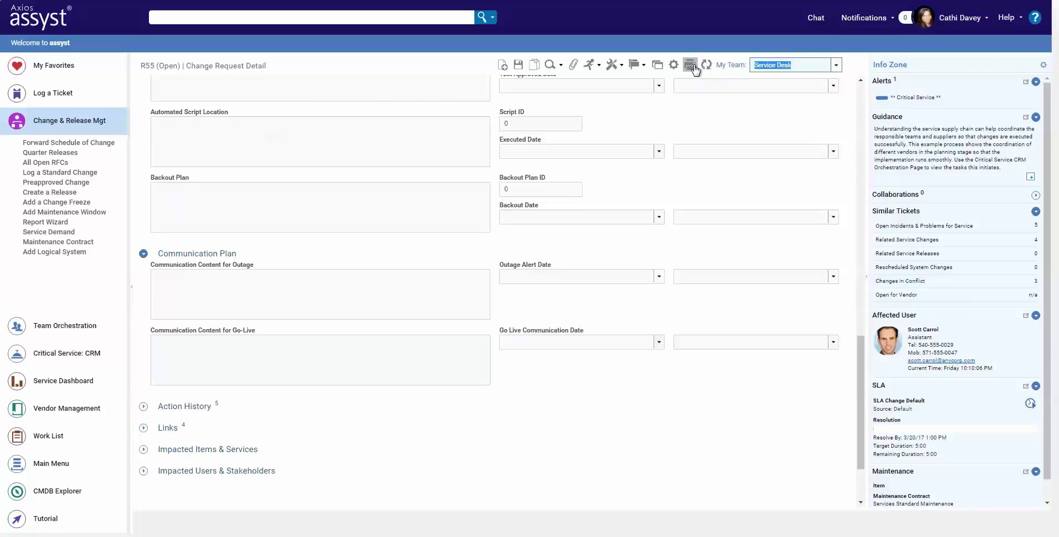
# Open the Impact Explorer for the change request and expand the relations of SV-01 and SWITCH-01.
pyautogui.scroll(-1, 921, 283)
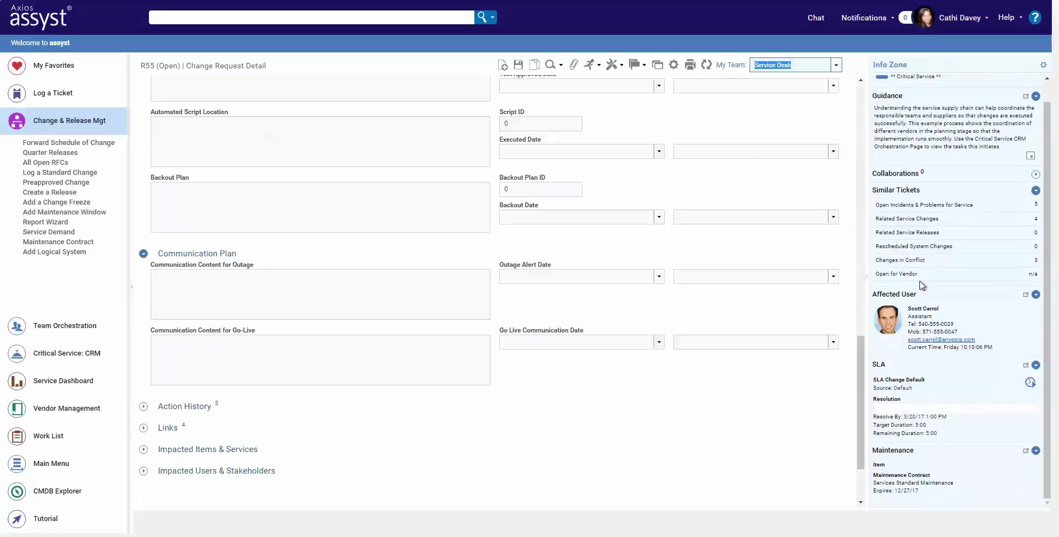
pyautogui.click(623, 66)
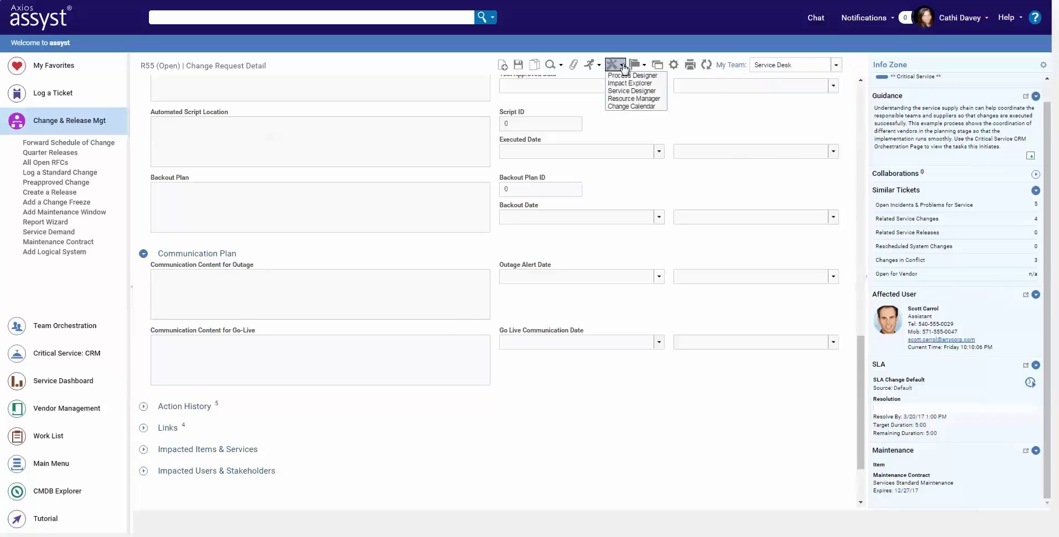
pyautogui.click(625, 84)
pyautogui.click(383, 375)
pyautogui.rightClick(383, 375)
pyautogui.click(398, 381)
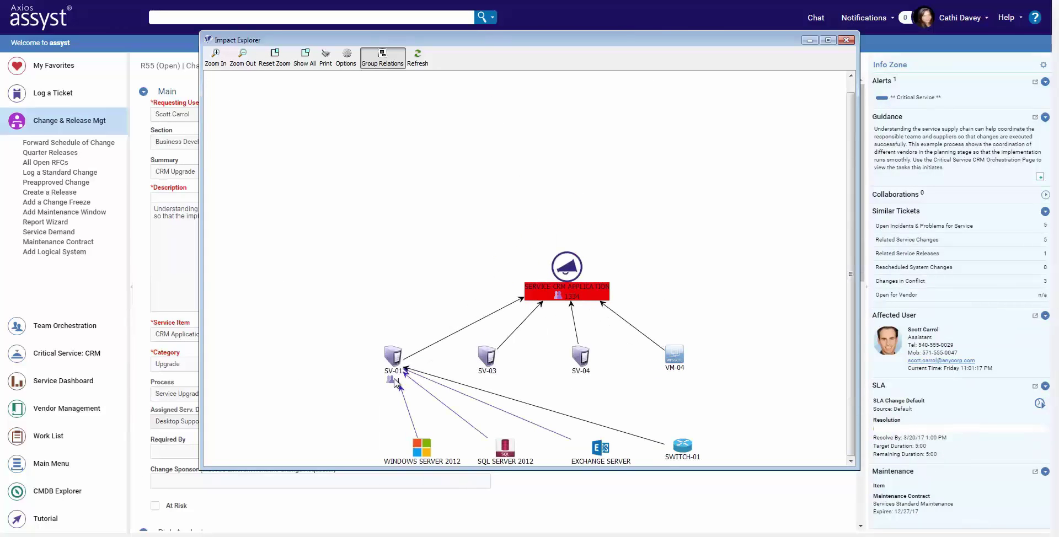
pyautogui.rightClick(691, 450)
pyautogui.click(696, 444)
pyautogui.scroll(-3, 694, 451)
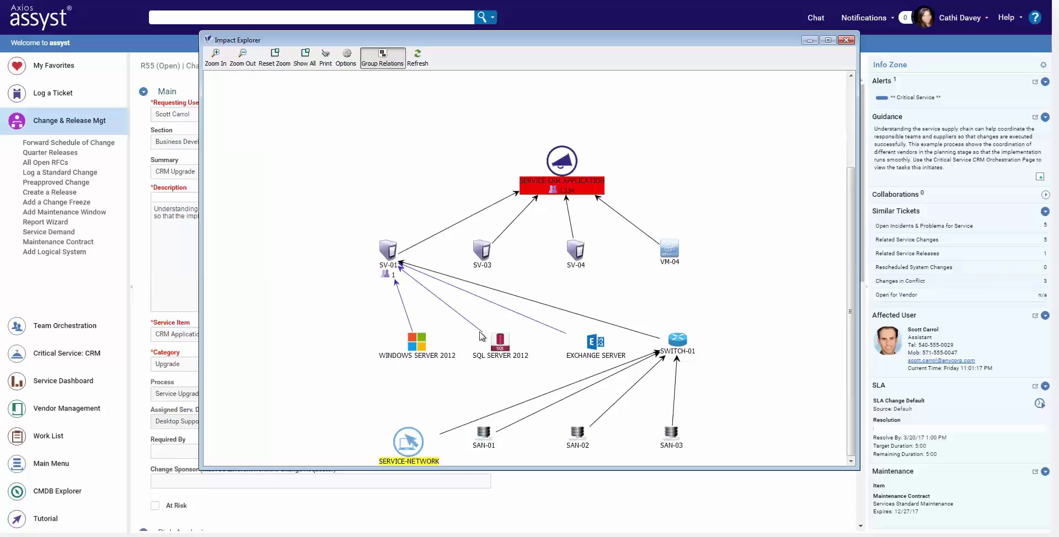
# Check how SQL Server 2012 relates to SV-01 and review the affected users of the CRM application service.
pyautogui.moveTo(481, 334)
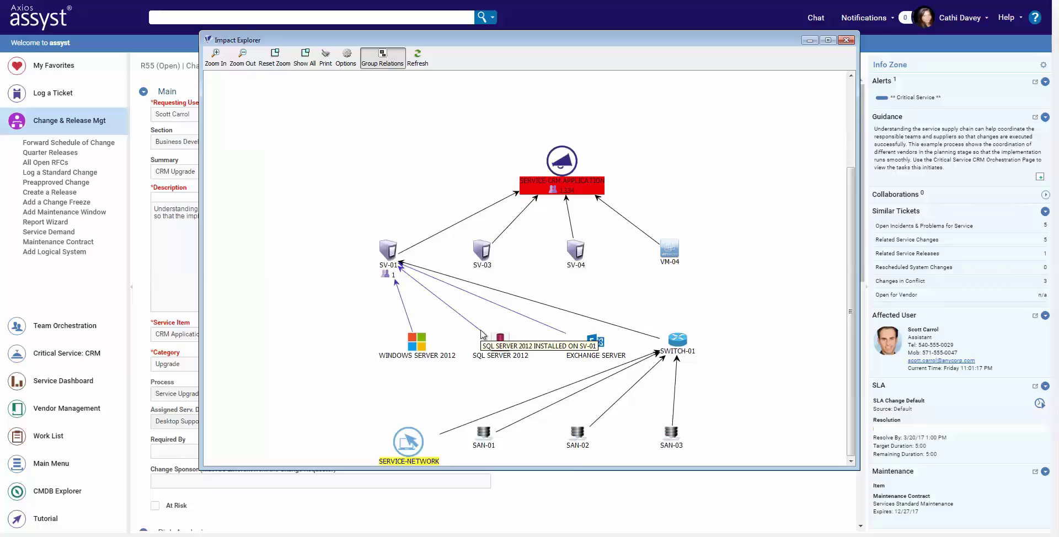
pyautogui.click(564, 189)
pyautogui.rightClick(564, 188)
pyautogui.click(582, 216)
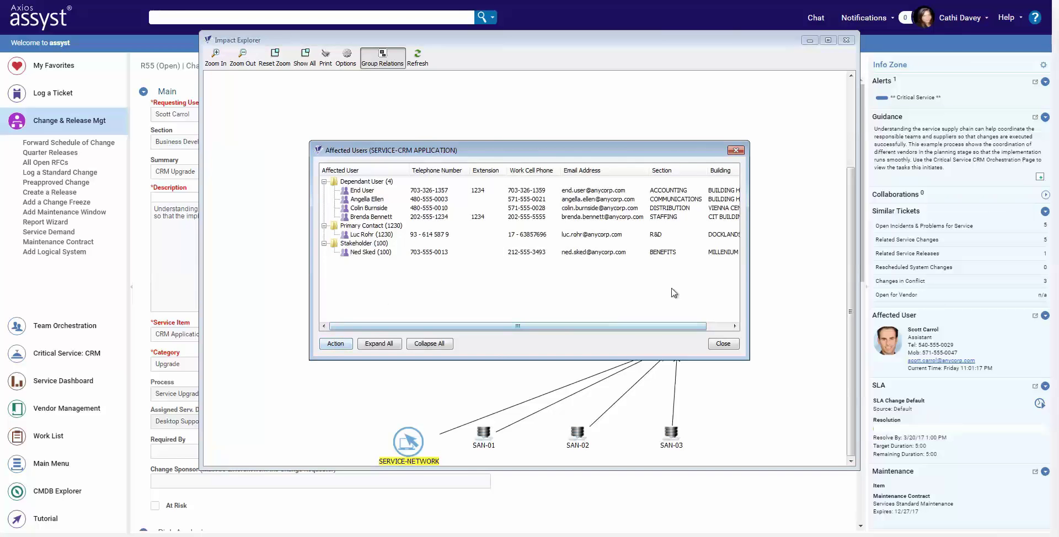
pyautogui.click(717, 345)
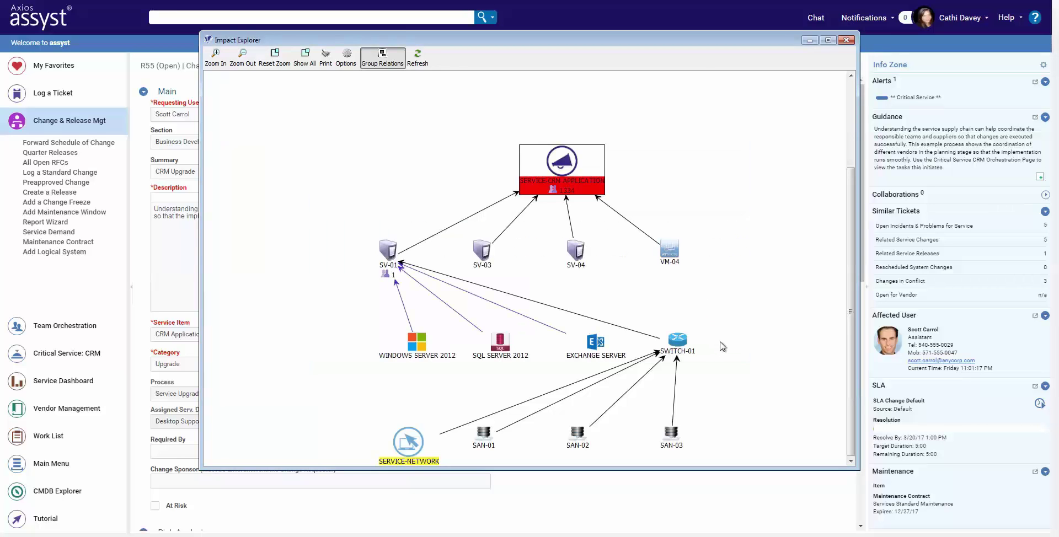
pyautogui.rightClick(388, 253)
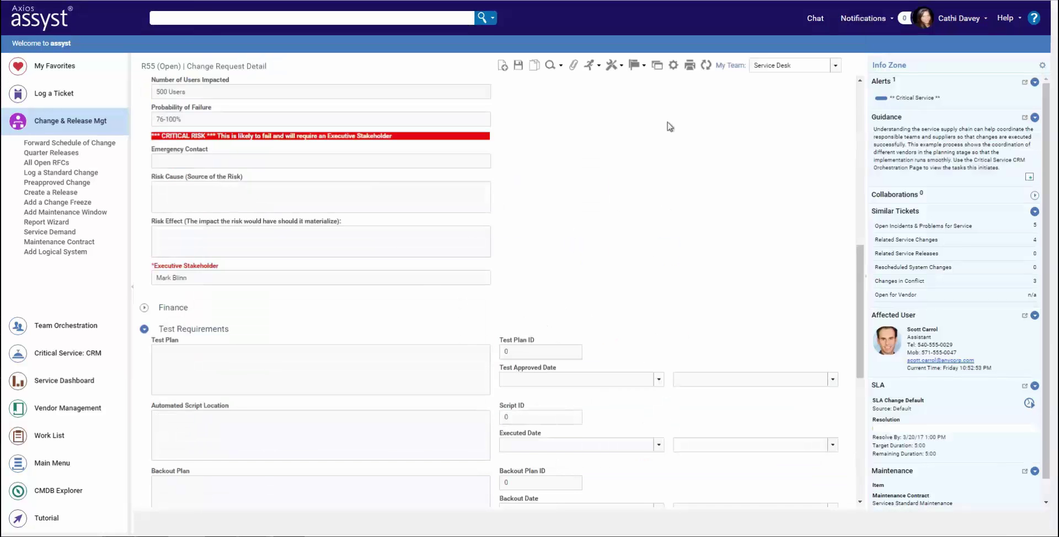
# Open the change request's Service Upgrade process in the Process Designer and expand the Plan stage to view its tasks.
pyautogui.click(614, 65)
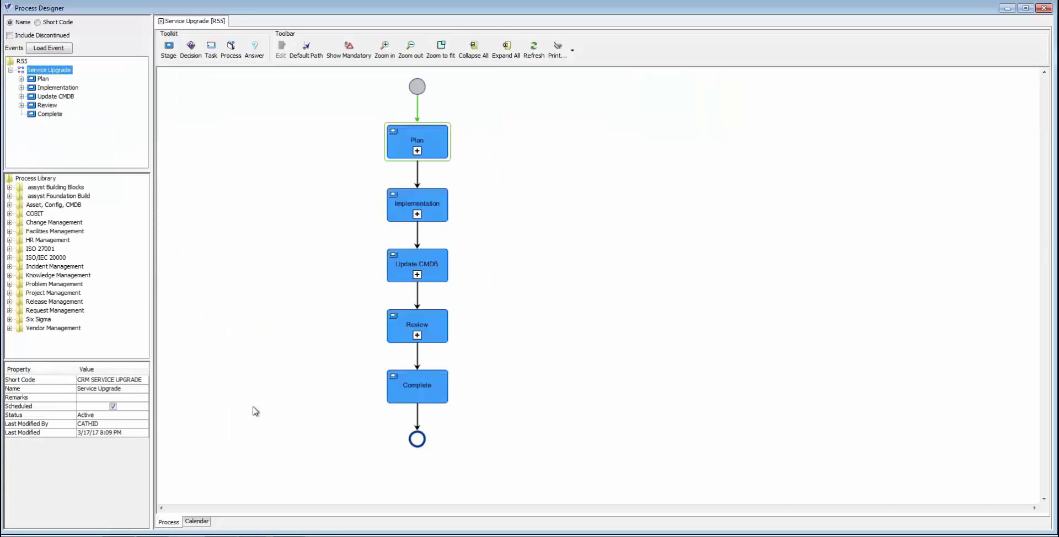
pyautogui.click(417, 151)
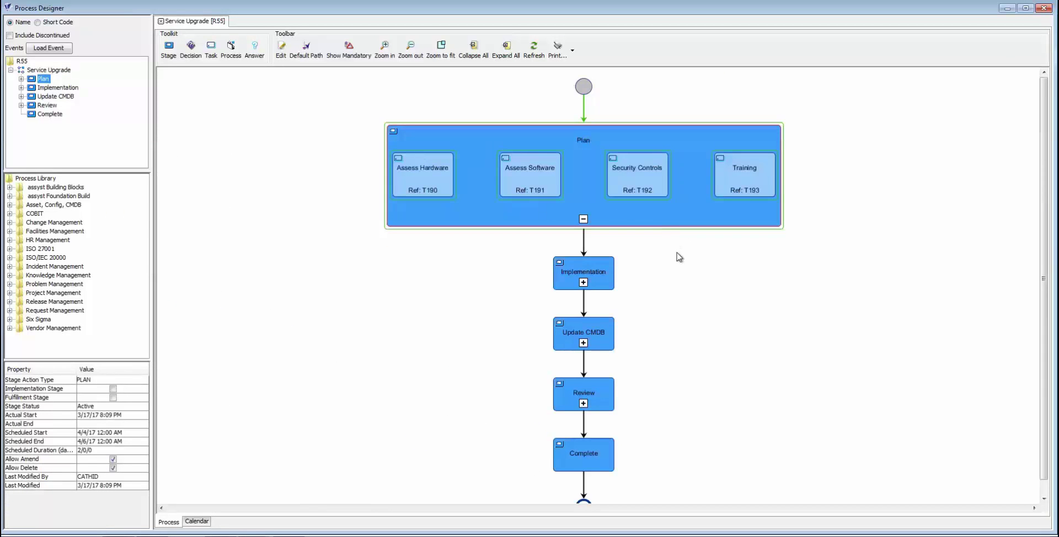
pyautogui.scroll(-1, 679, 257)
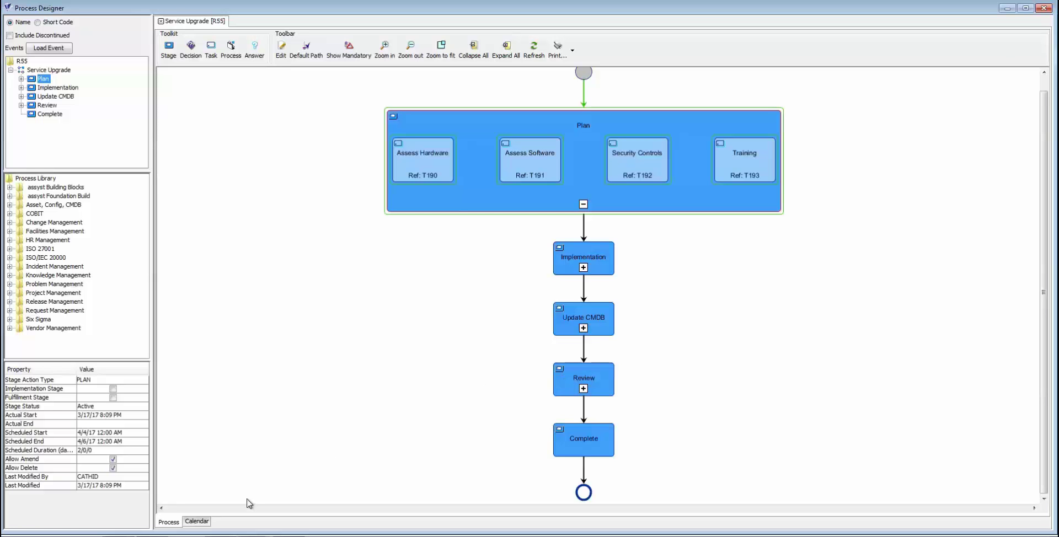
# Show the process calendar and review the conflict details of the Implementation stage.
pyautogui.click(192, 523)
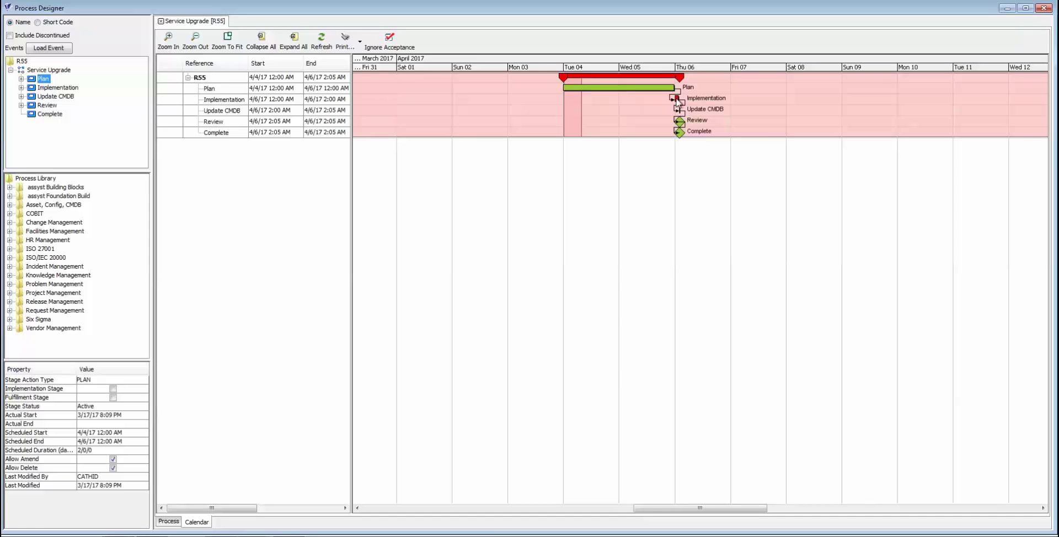
pyautogui.rightClick(678, 101)
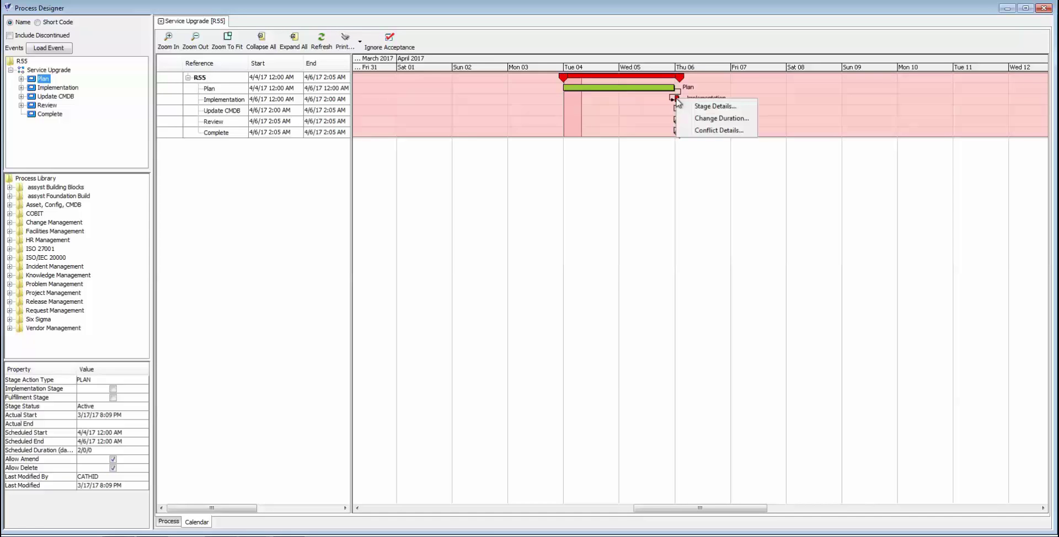
pyautogui.click(696, 131)
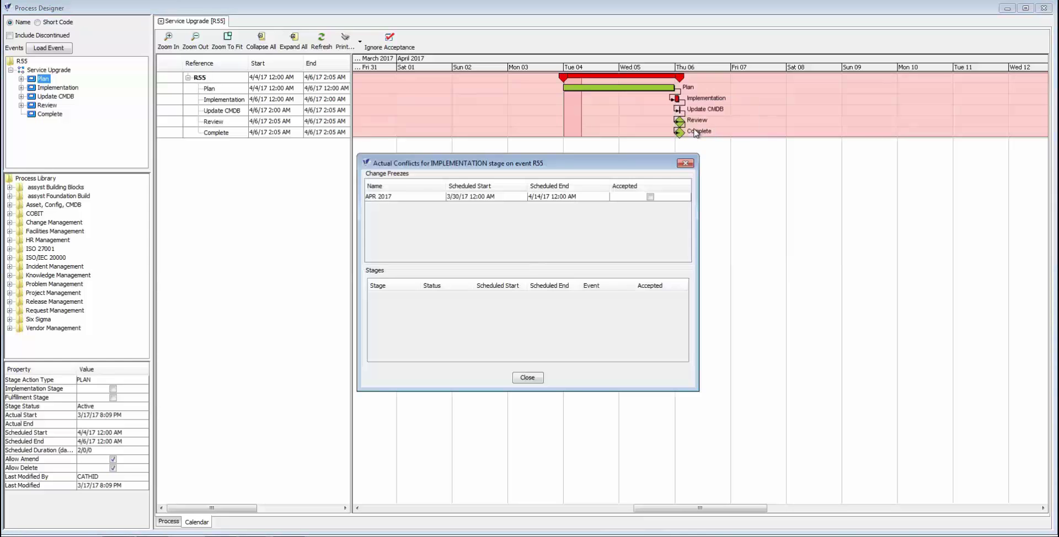
pyautogui.click(685, 164)
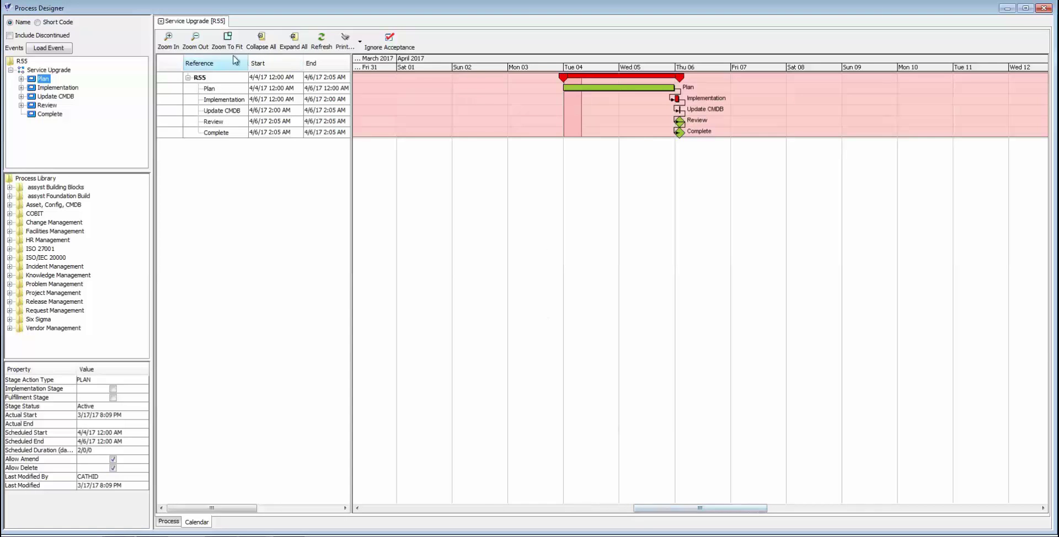
# Extend the Plan stage in the calendar to end at about 4/14/17 1:47 AM, past the change freeze.
pyautogui.click(195, 41)
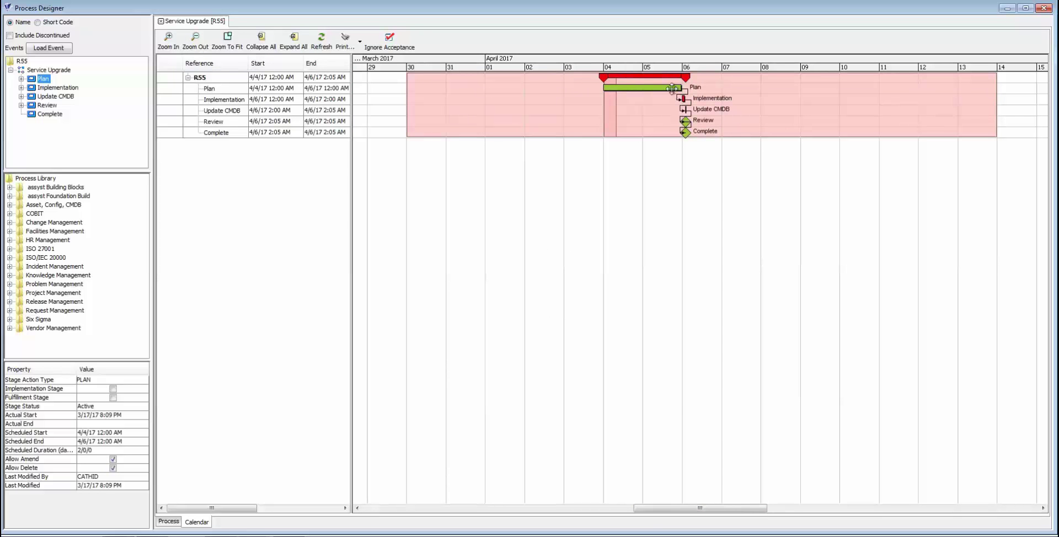
pyautogui.click(674, 87)
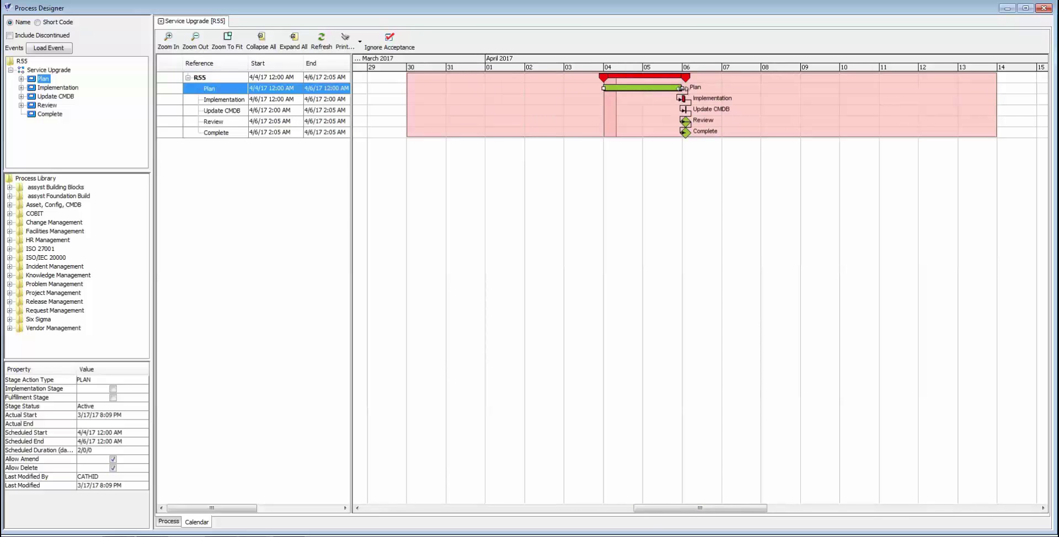
pyautogui.moveTo(683, 87); pyautogui.dragTo(1001, 87)
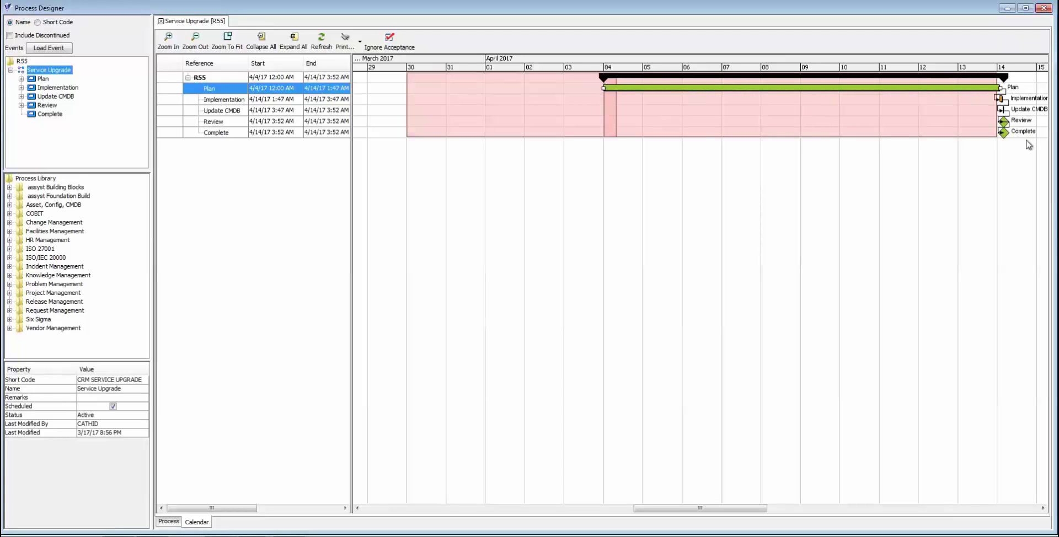
# Return to the process diagram and view the Reclaim Hardware, Preapproved SW Install and Patch Software - Verified processes in the Asset, Config, CMDB library.
pyautogui.click(174, 522)
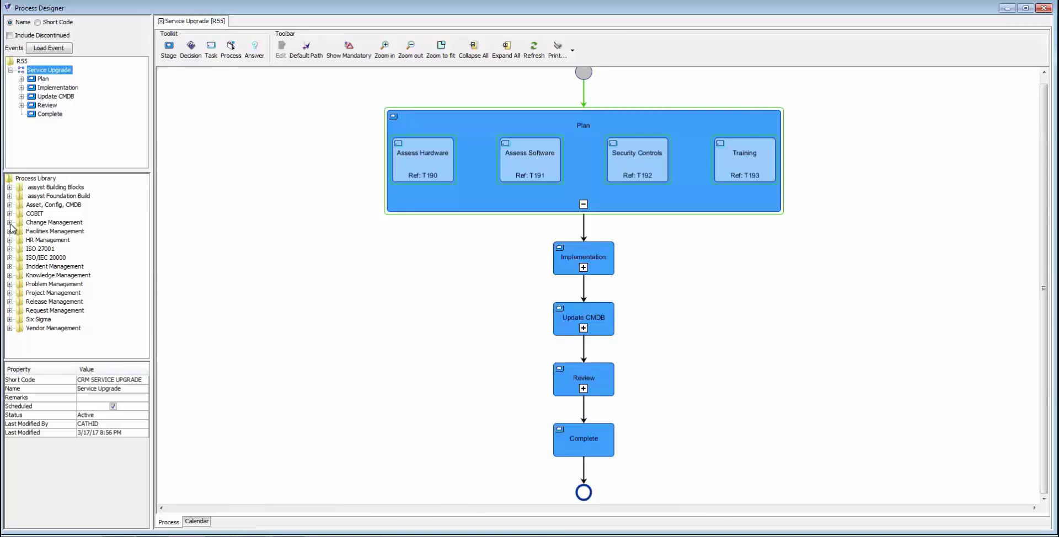
pyautogui.click(10, 204)
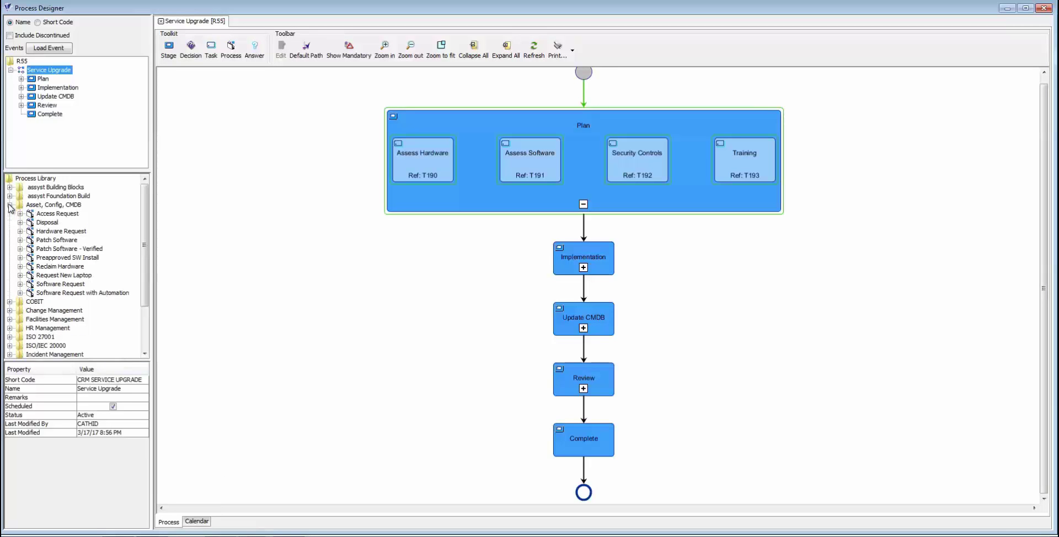
pyautogui.click(58, 268)
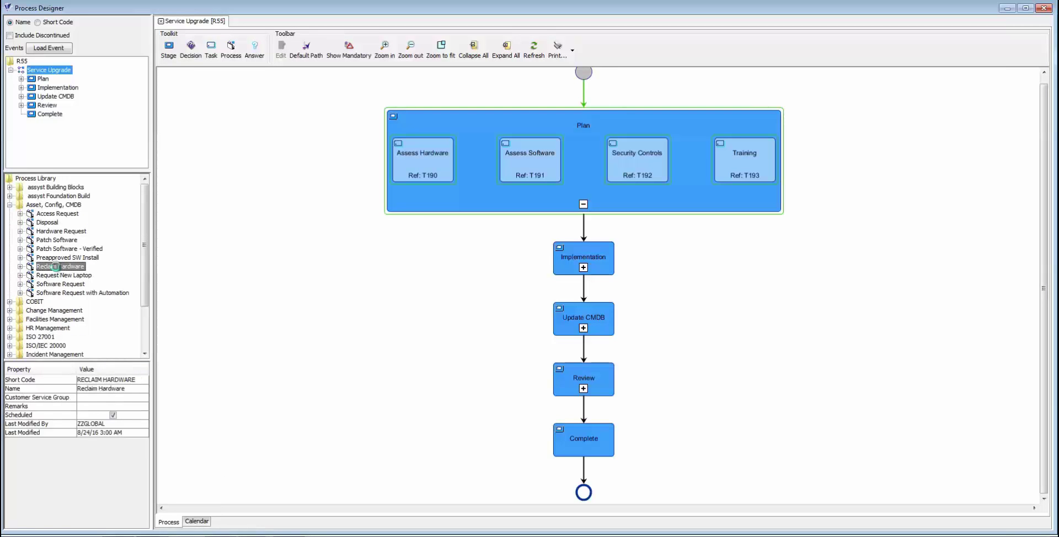
pyautogui.doubleClick(56, 267)
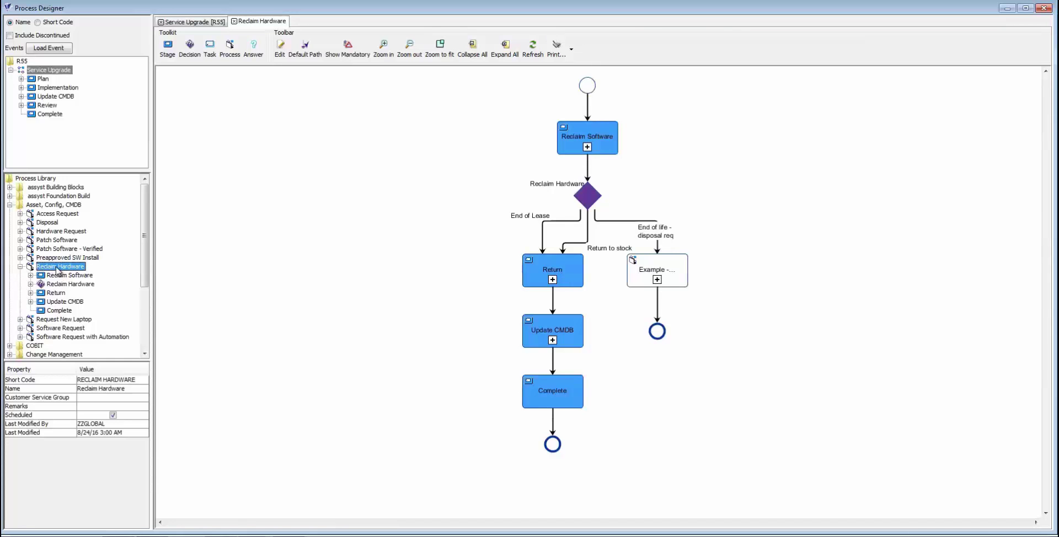
pyautogui.doubleClick(56, 258)
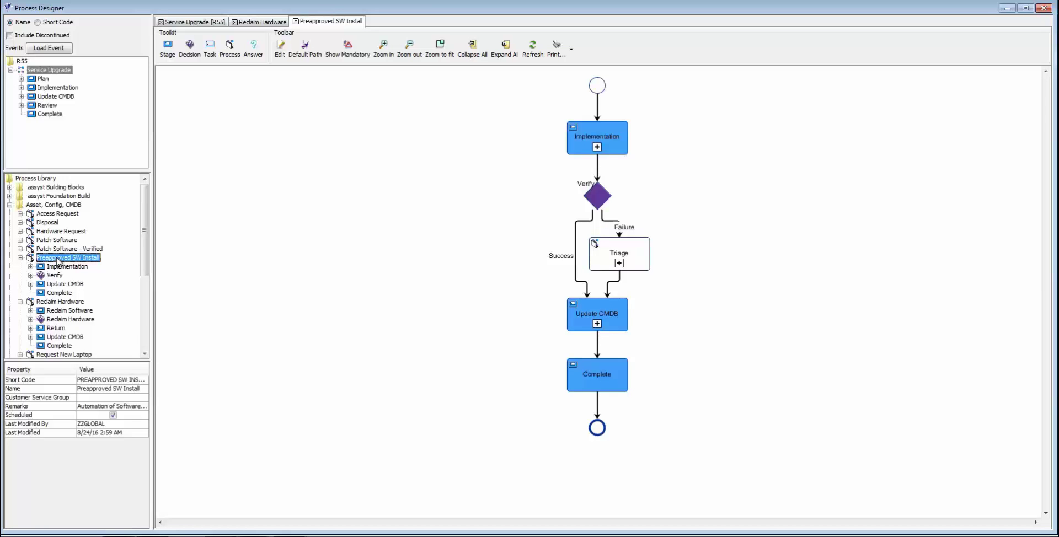
pyautogui.doubleClick(58, 249)
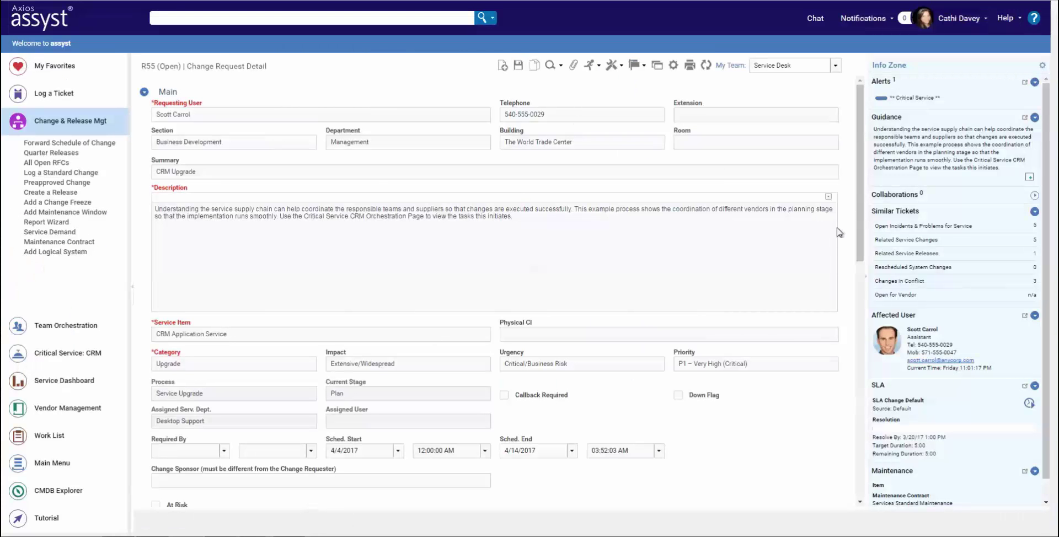
# Show the change request's related service releases, start a new linked event group for release R56, and list the available changes.
pyautogui.click(896, 254)
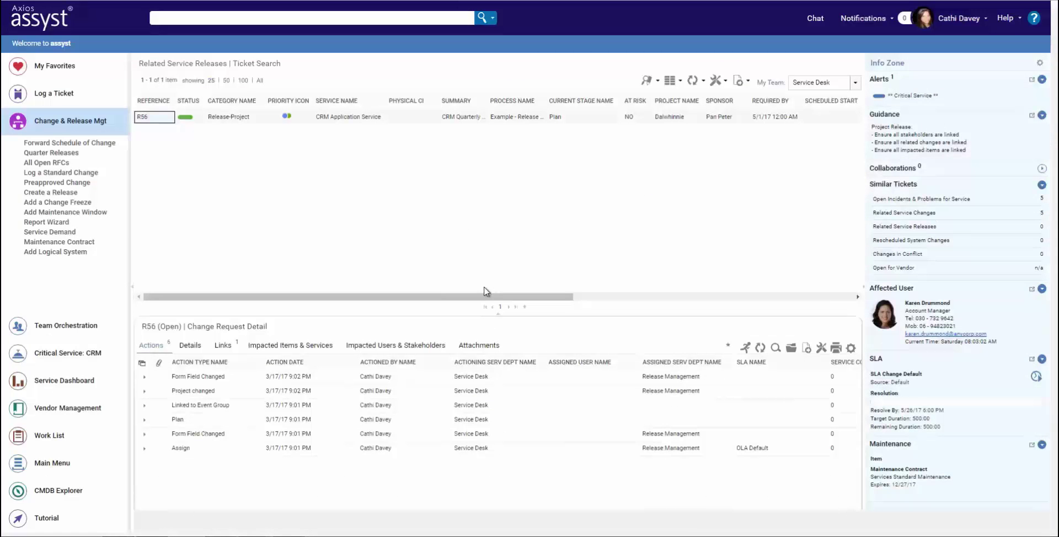
pyautogui.click(223, 345)
pyautogui.click(805, 348)
pyautogui.click(518, 155)
pyautogui.click(523, 164)
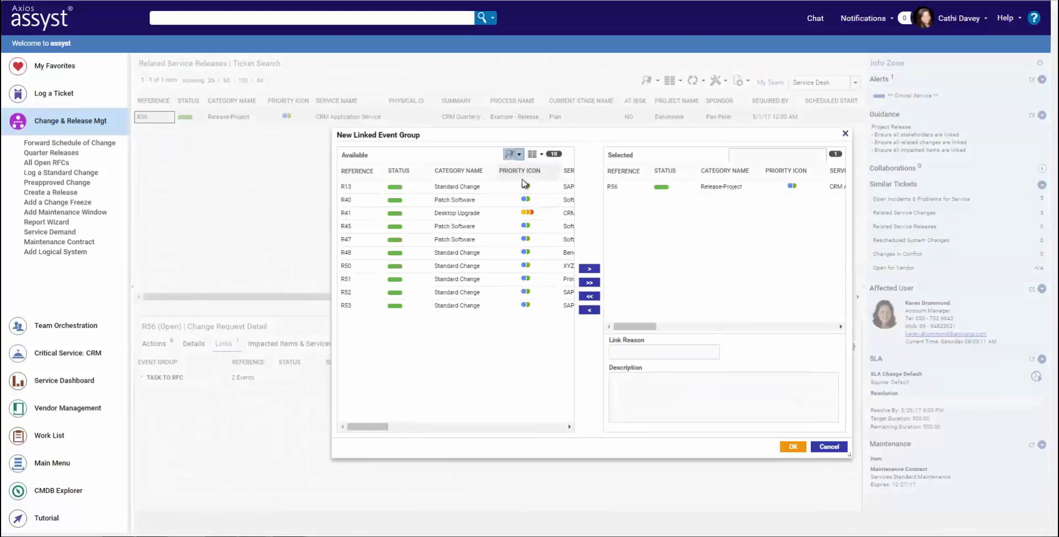
# Link the CRM Application Service change R41 and XYZ Service change R50 to the release with link reason "Release Build".
pyautogui.moveTo(367, 428); pyautogui.dragTo(398, 434)
pyautogui.click(435, 215)
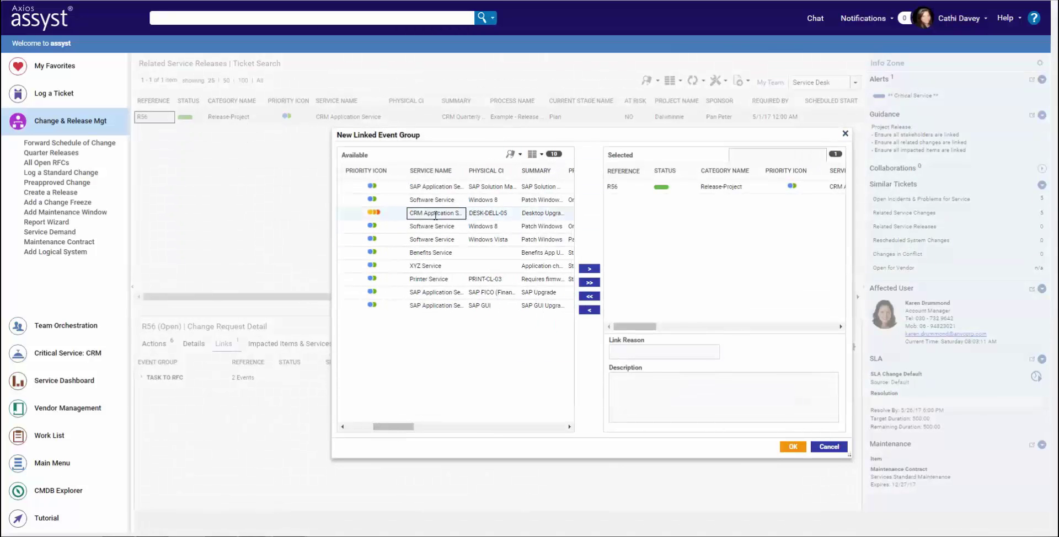
pyautogui.keyDown('ctrl'); pyautogui.click(439, 268); pyautogui.keyUp('ctrl')
pyautogui.click(589, 268)
pyautogui.click(634, 352)
pyautogui.write('Release Build')
pyautogui.click(793, 447)
pyautogui.click(142, 361)
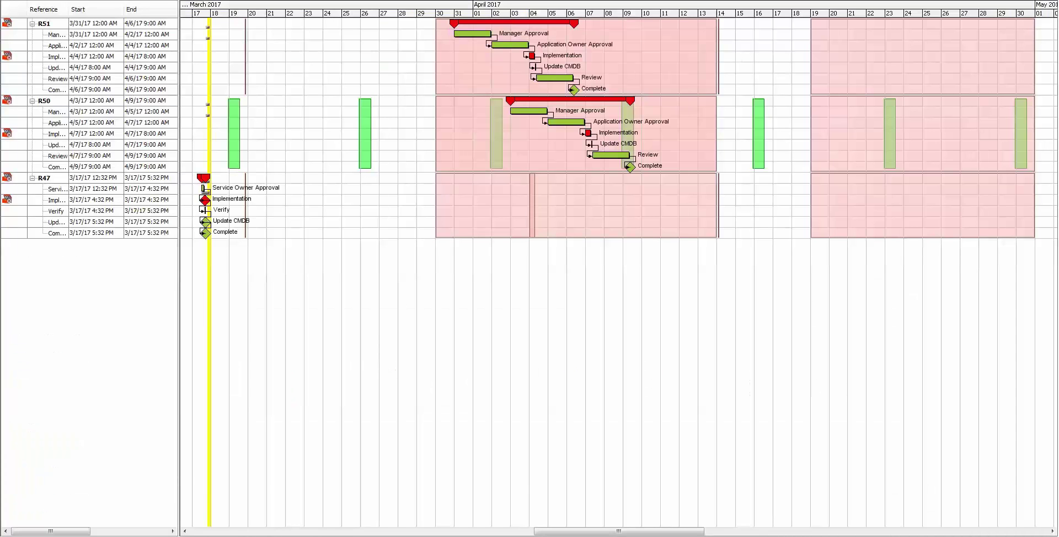
# Widen the schedule's Reference column and show the upcoming maintenance windows for the Implementation stage of R50.
pyautogui.moveTo(69, 9); pyautogui.dragTo(104, 9)
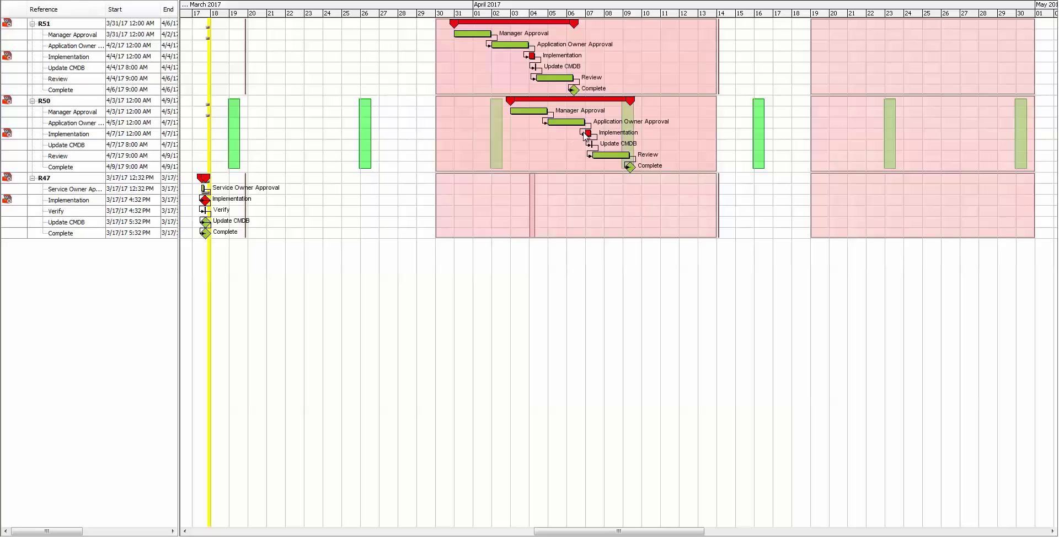
pyautogui.rightClick(589, 137)
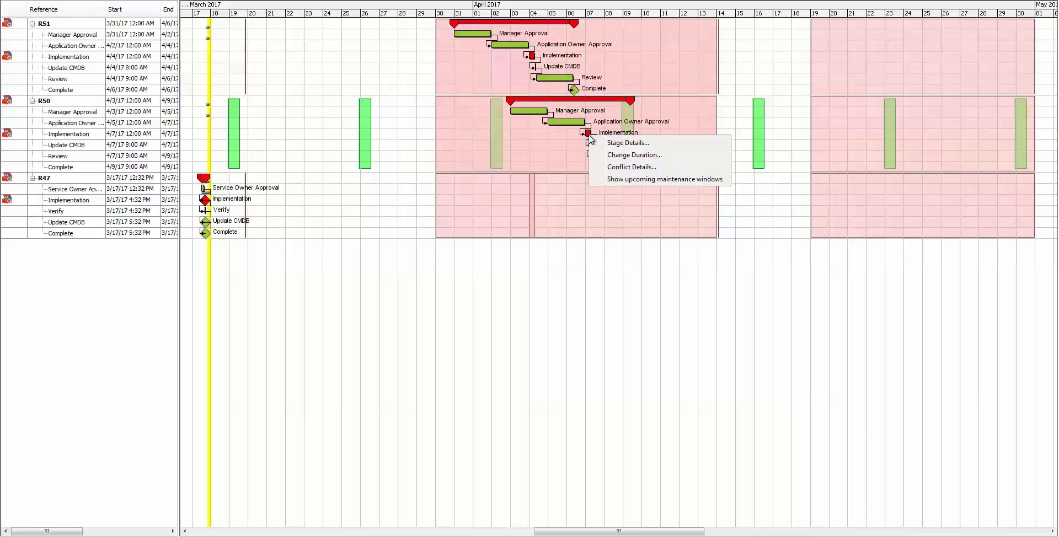
pyautogui.click(609, 180)
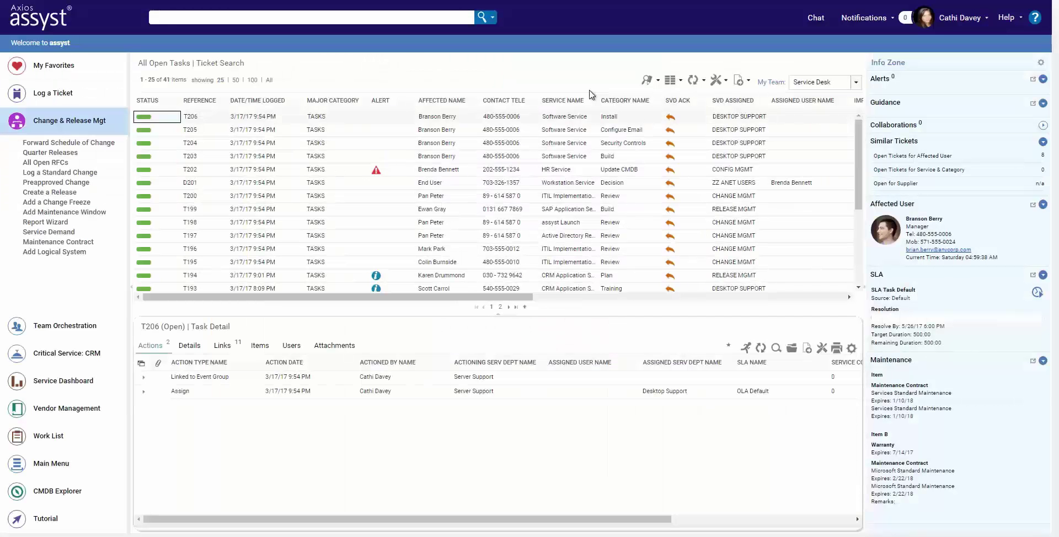
# Sort all open tasks by category name, browse to the second page of results, and view the details of Review task T198.
pyautogui.click(612, 101)
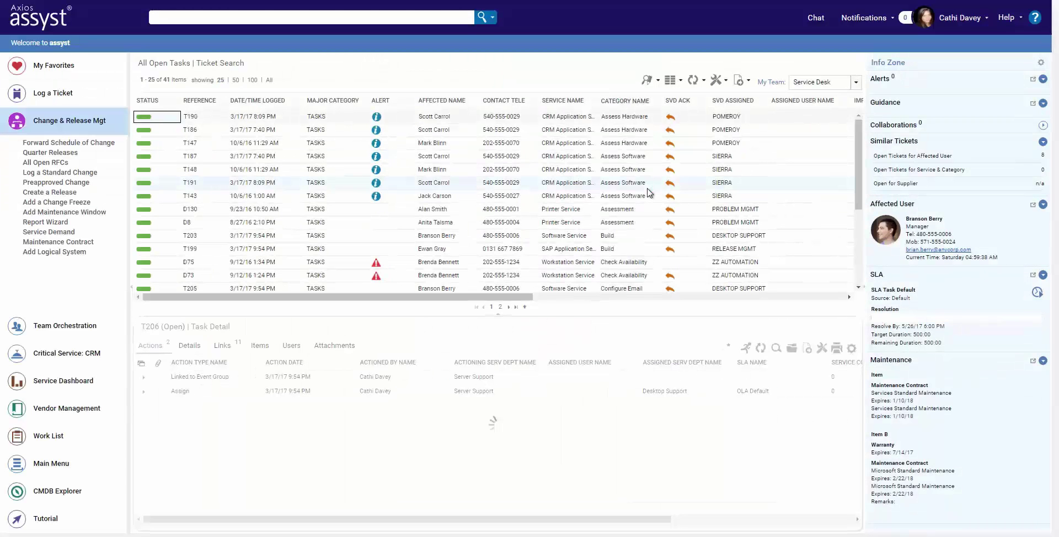
pyautogui.scroll(-5, 650, 192)
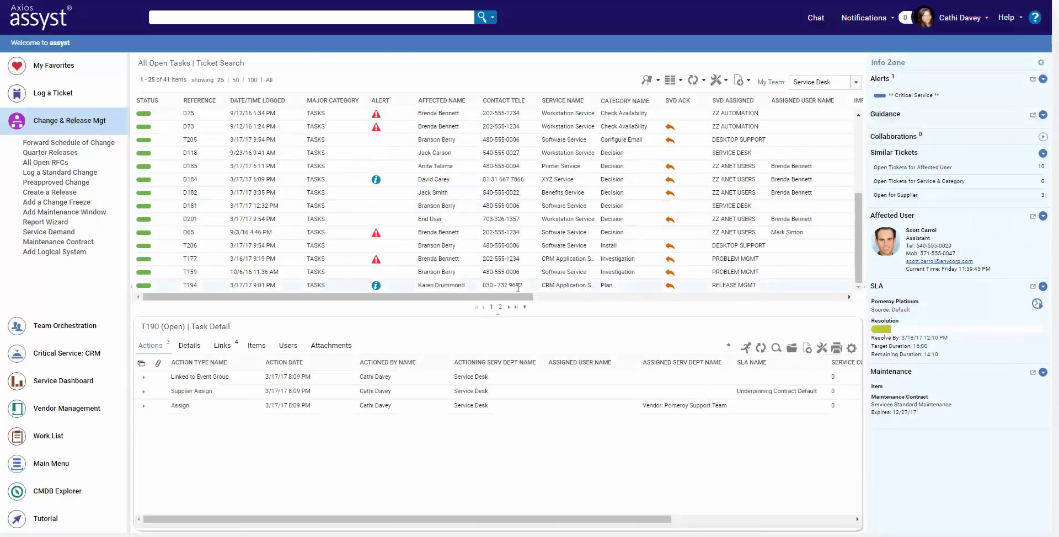
pyautogui.click(500, 307)
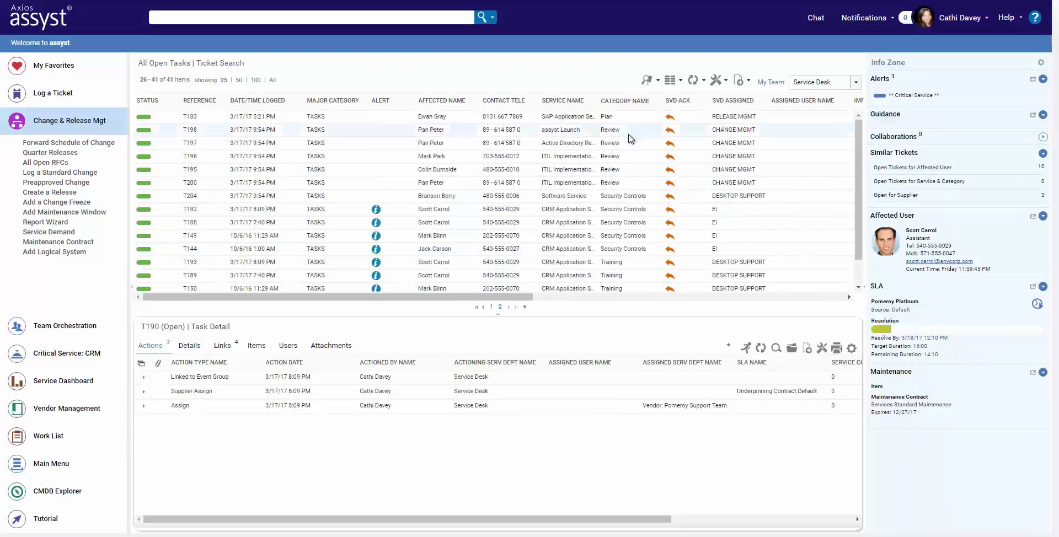
pyautogui.click(629, 134)
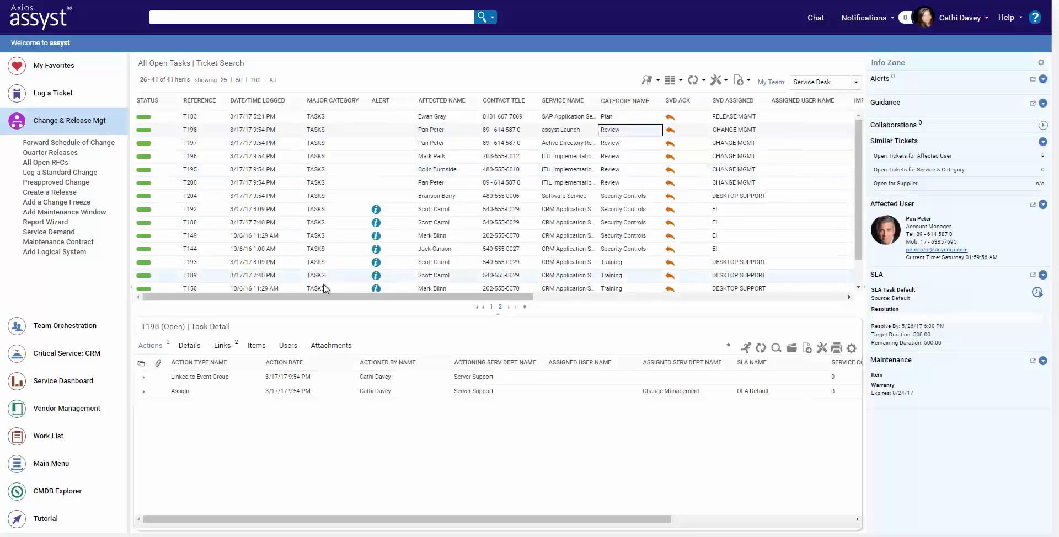
pyautogui.click(196, 348)
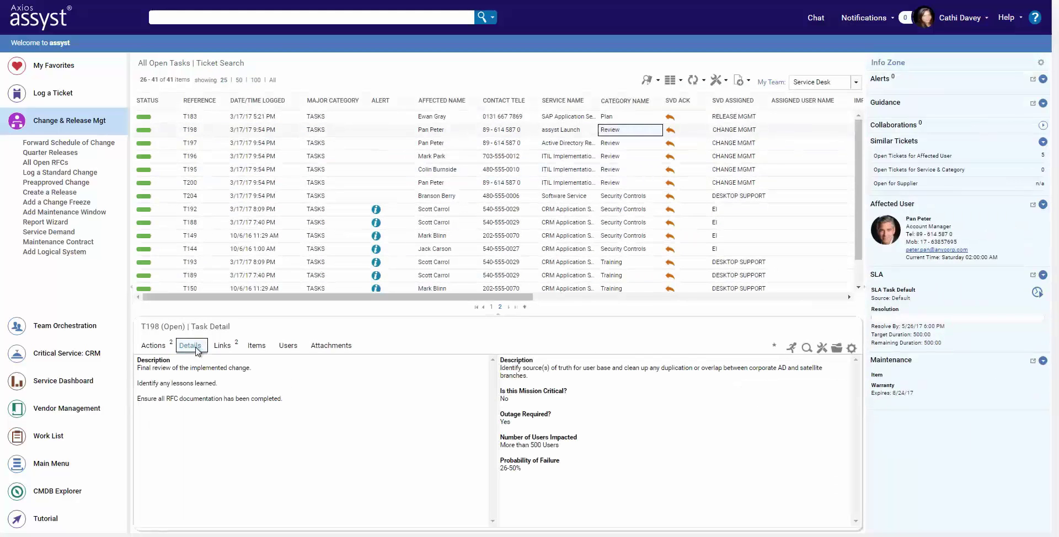